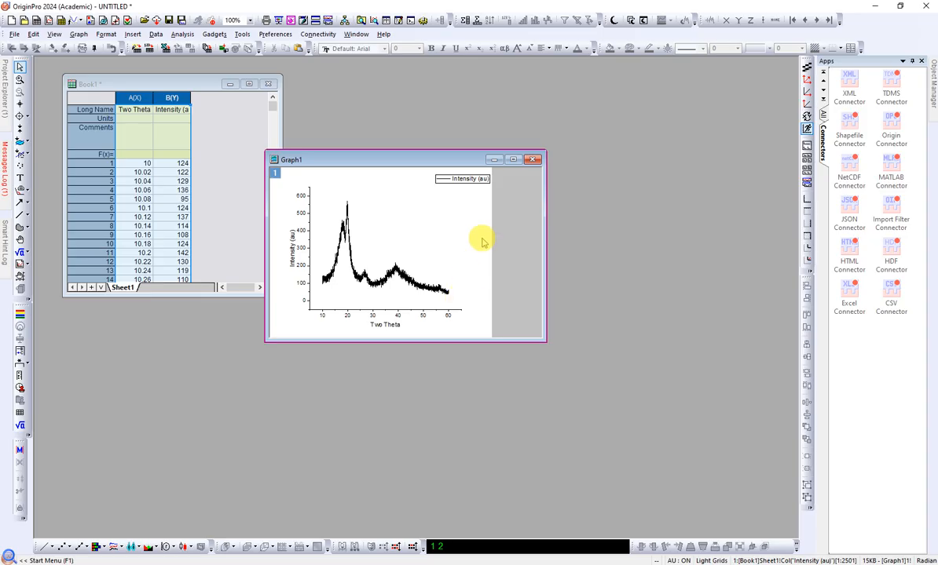
Step: Move the XRD graph window up beside the worksheet and enlarge it
left_click_drag(407, 162, 384, 115)
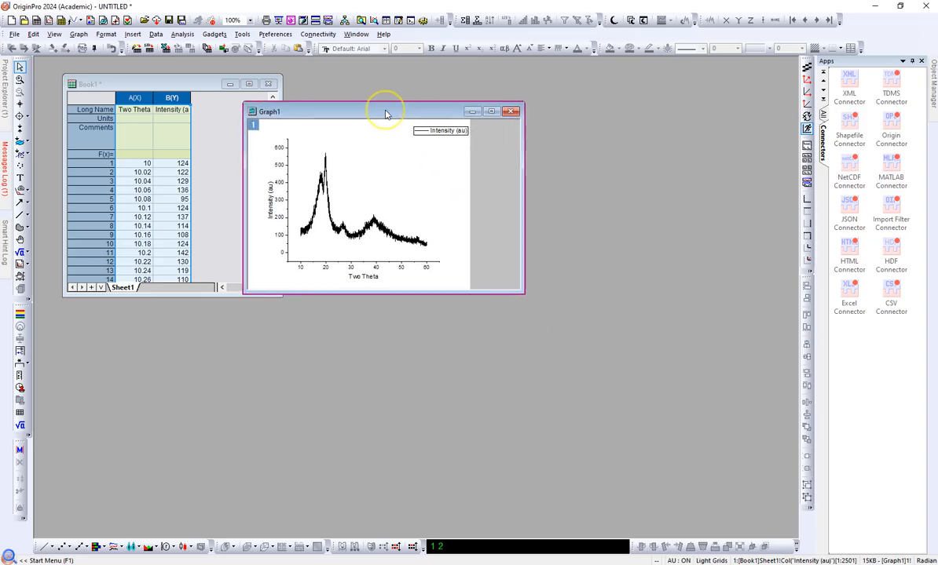
left_click_drag(519, 290, 607, 340)
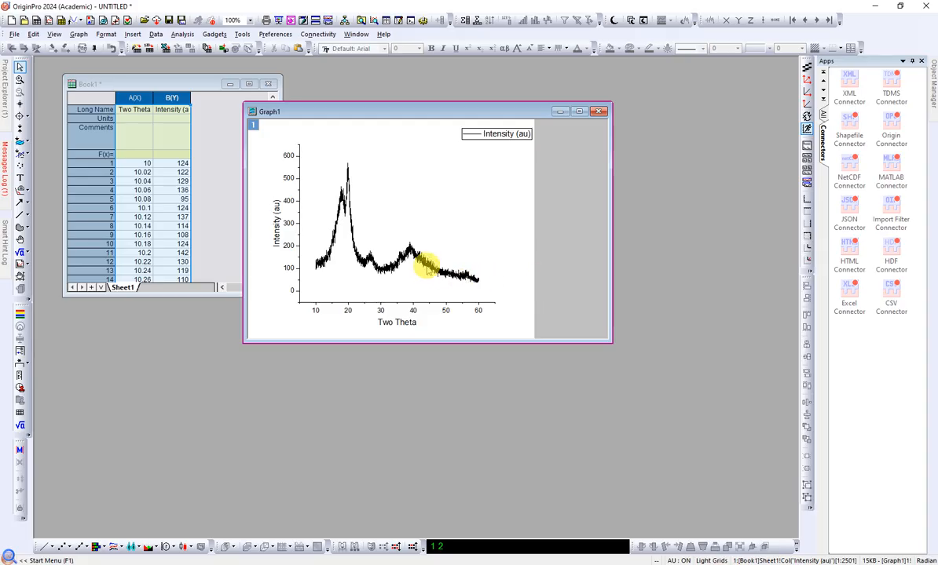
Step: Select the Intensity curve in the graph and open the Peak Analyzer dialog for it
left_click(422, 261)
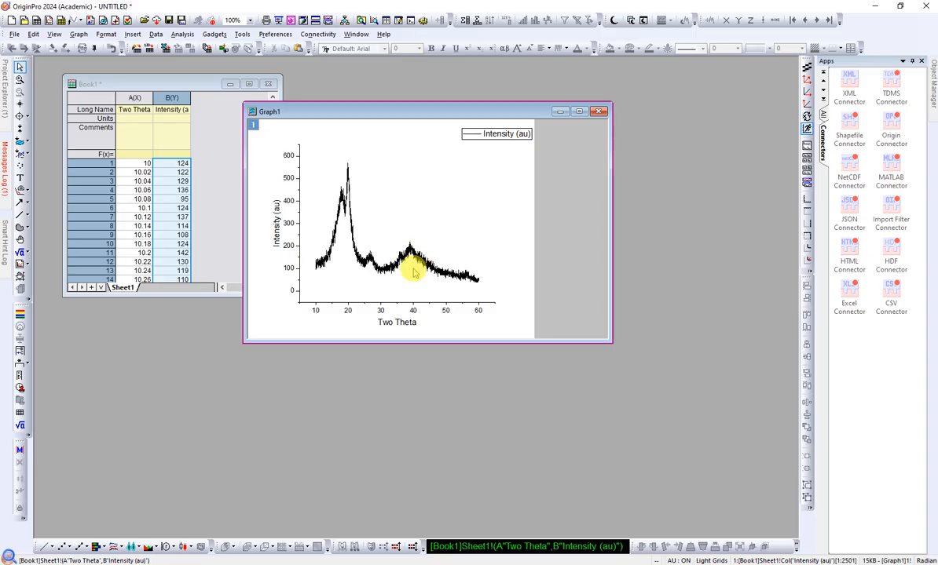
mouse_move(411, 257)
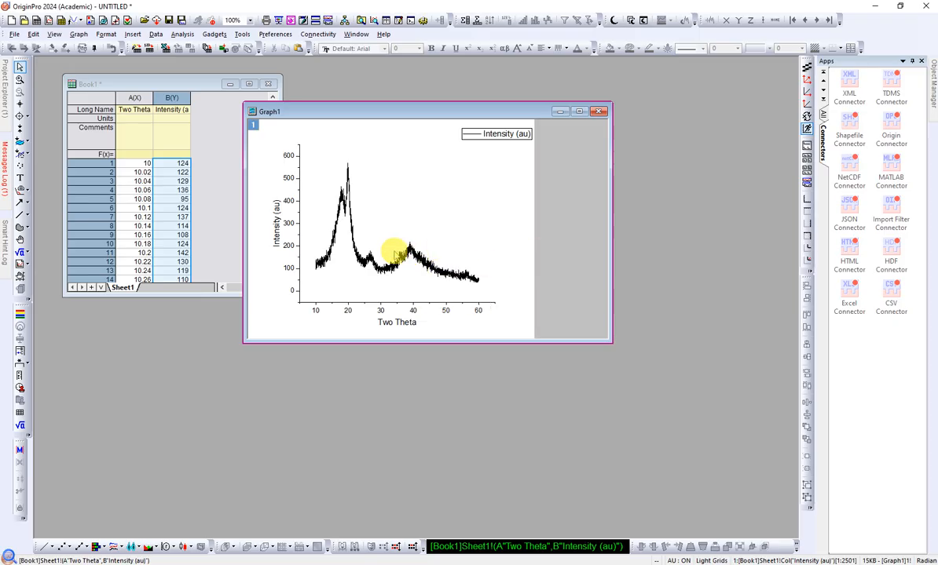
mouse_move(380, 266)
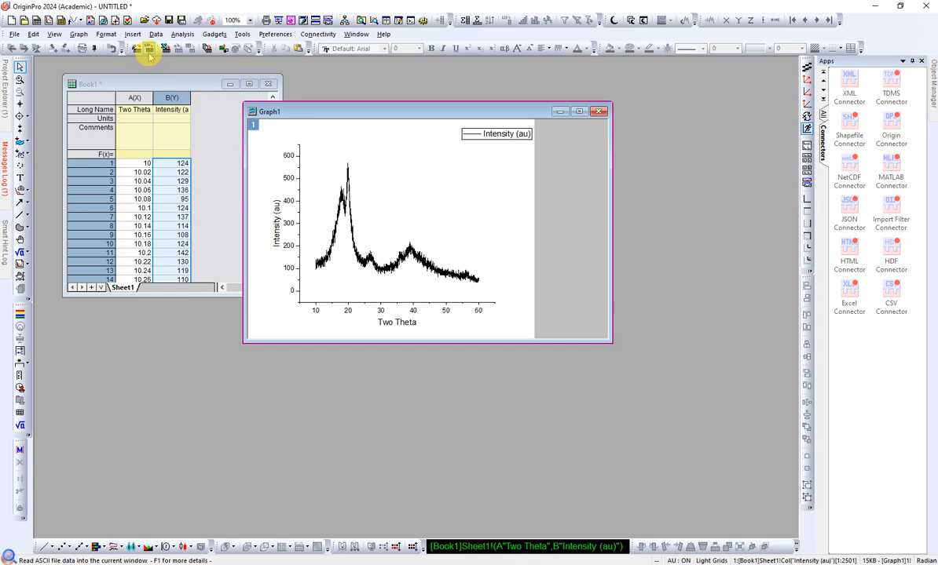
left_click(180, 35)
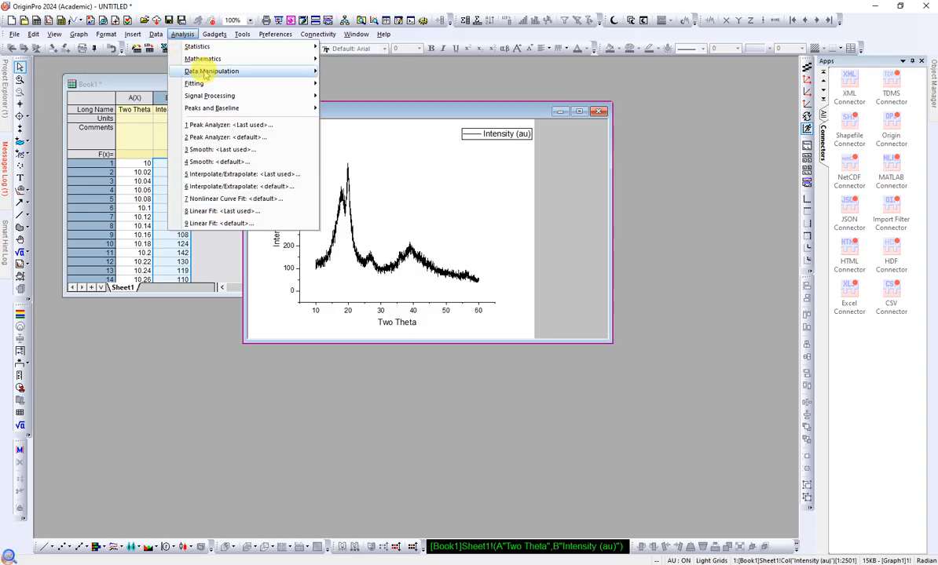
mouse_move(228, 112)
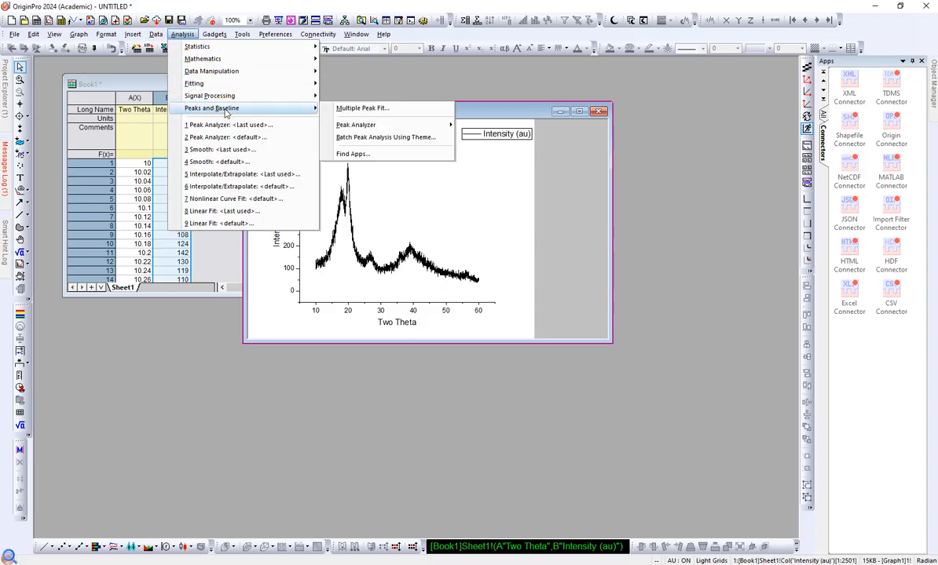
mouse_move(376, 131)
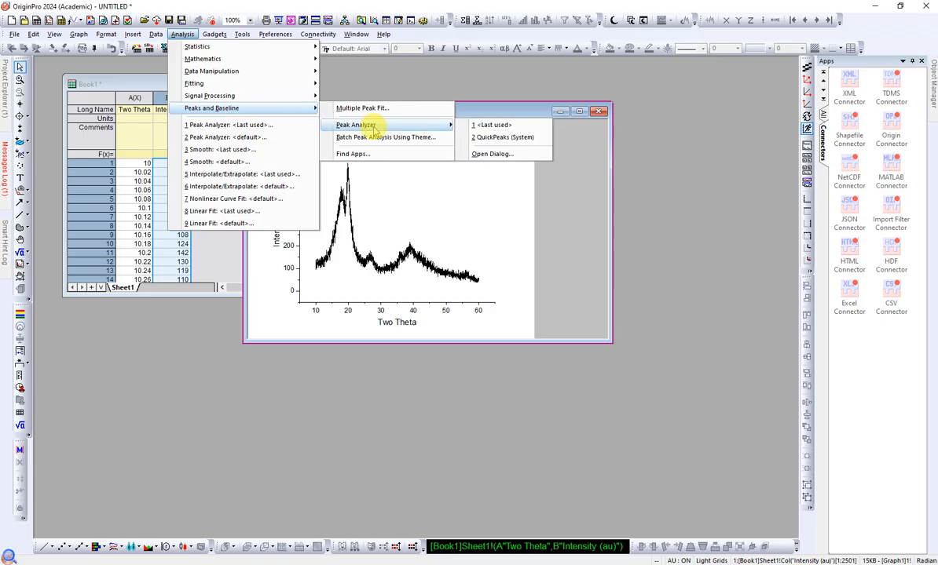
left_click(491, 153)
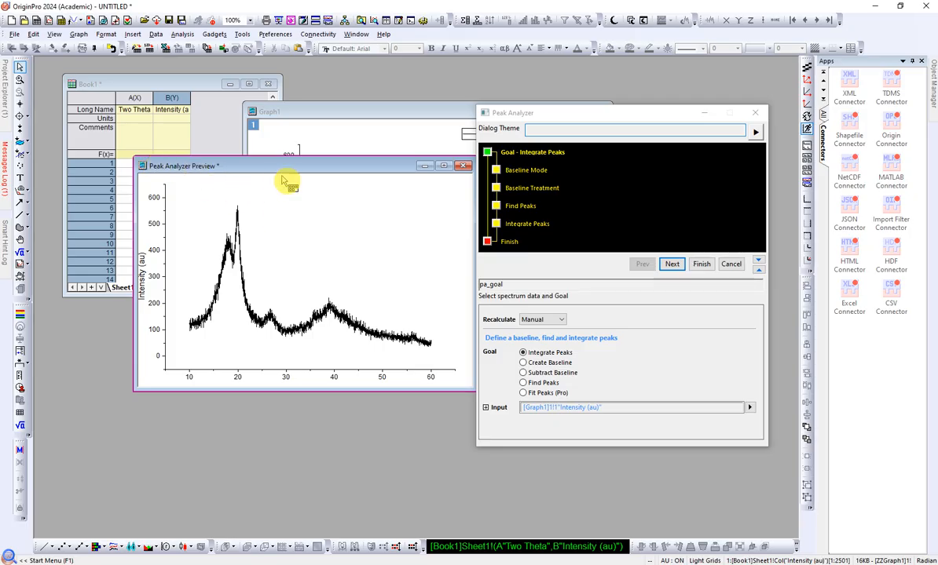
Step: Move the Peak Analyzer preview clear of the settings dialog and enlarge it to fill the space beside it
left_click_drag(281, 170, 220, 120)
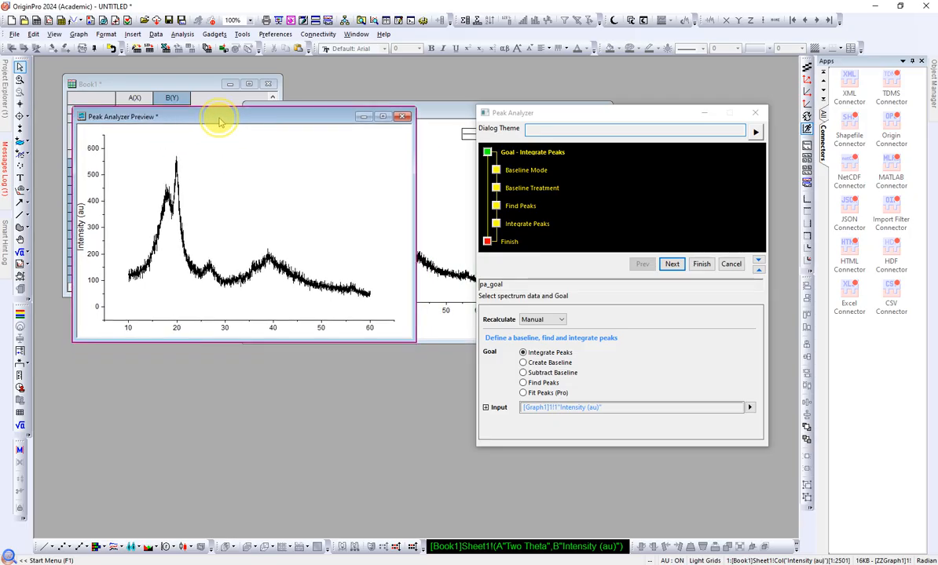
left_click_drag(410, 341, 468, 442)
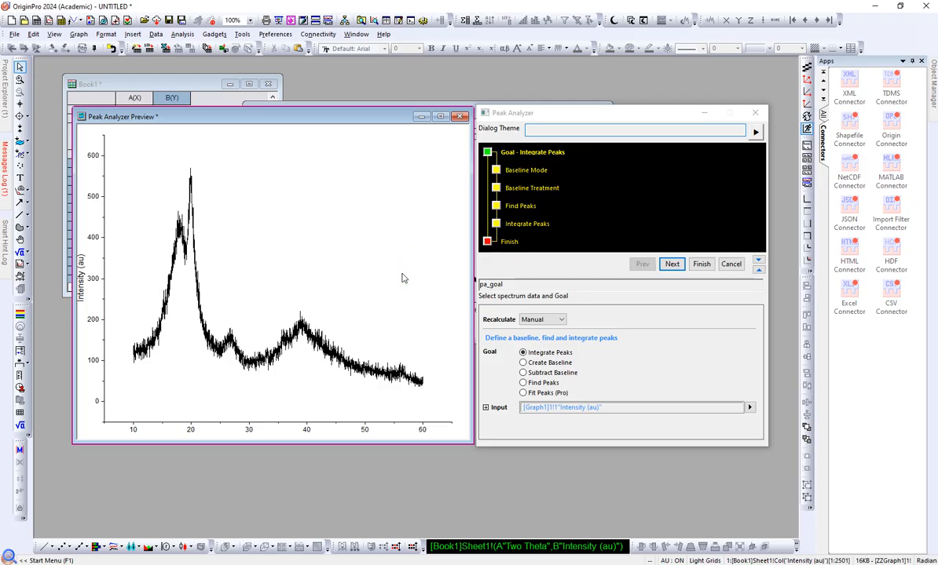
left_click(612, 118)
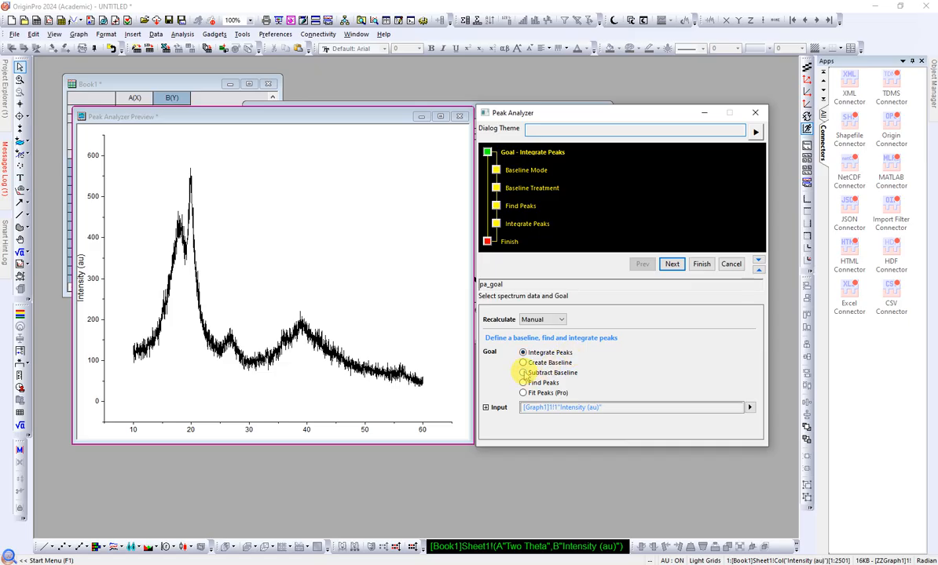
Step: Set the analysis goal to Subtract Baseline and proceed to the Baseline Mode page
left_click(523, 372)
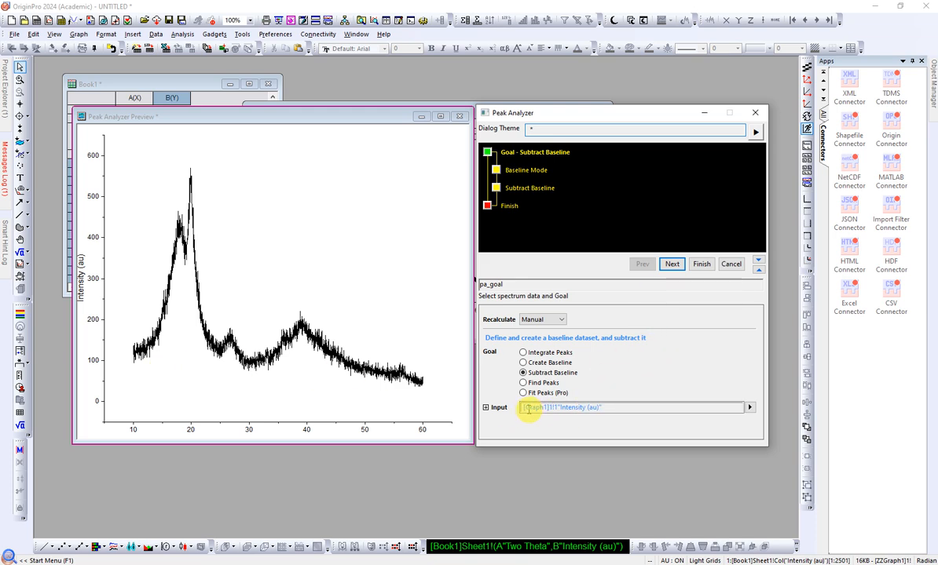
mouse_move(550, 408)
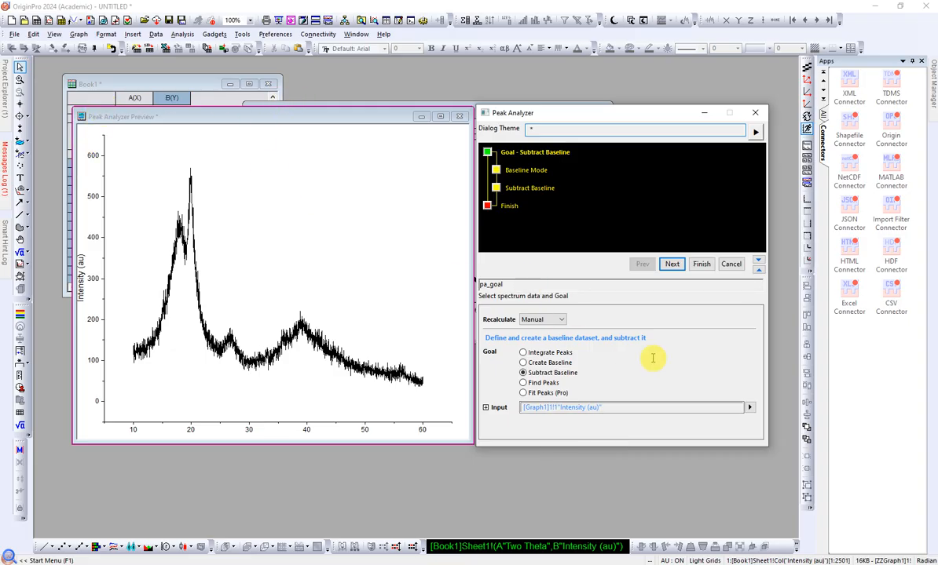
left_click(671, 265)
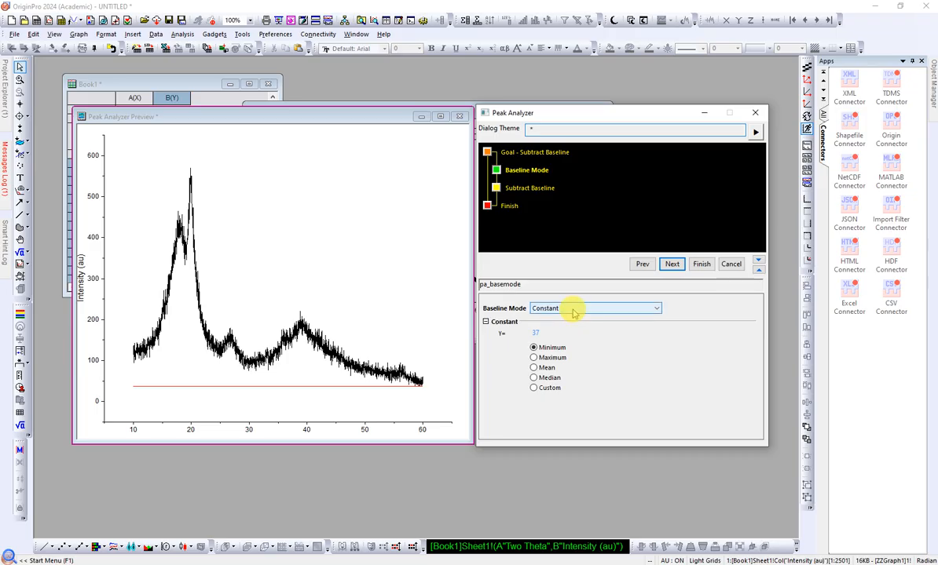
left_click(541, 388)
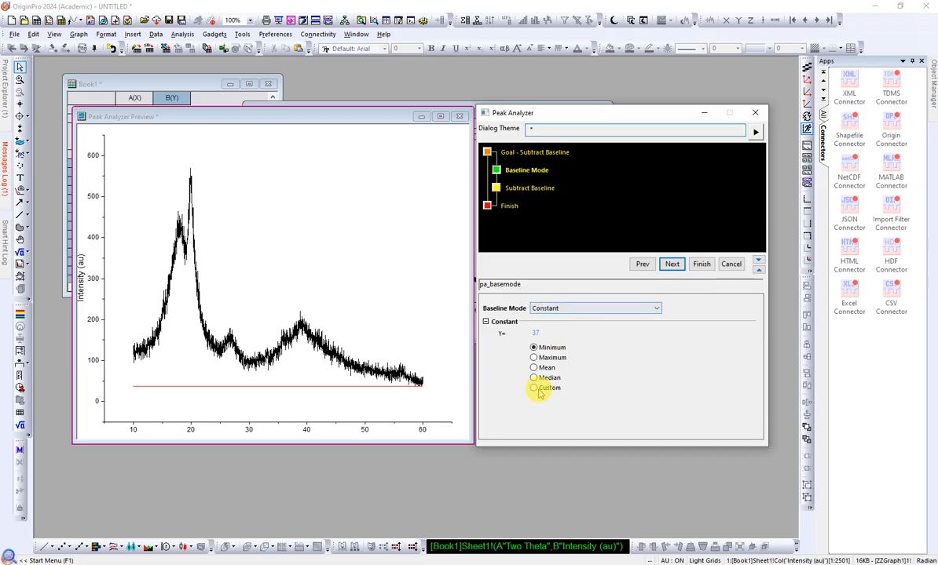
left_click(573, 328)
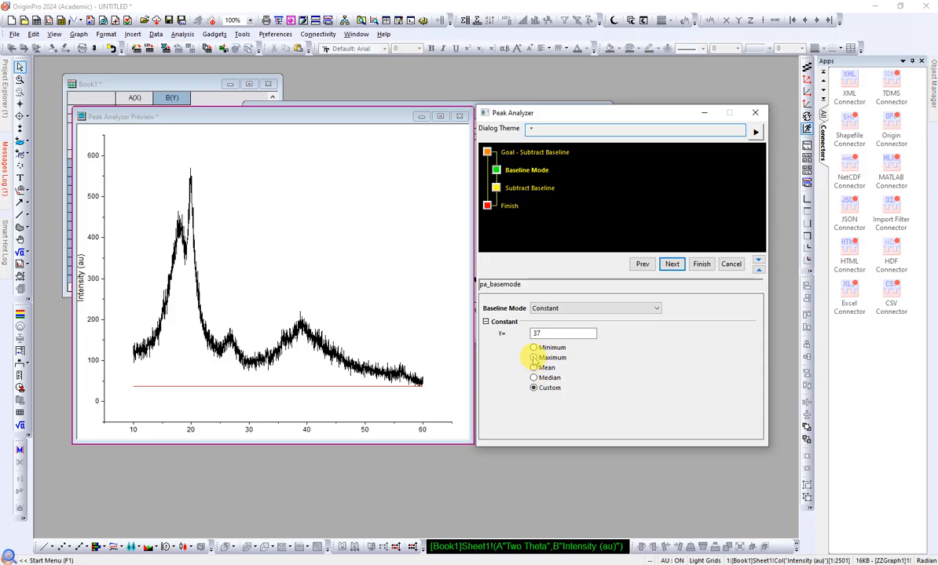
left_click(534, 348)
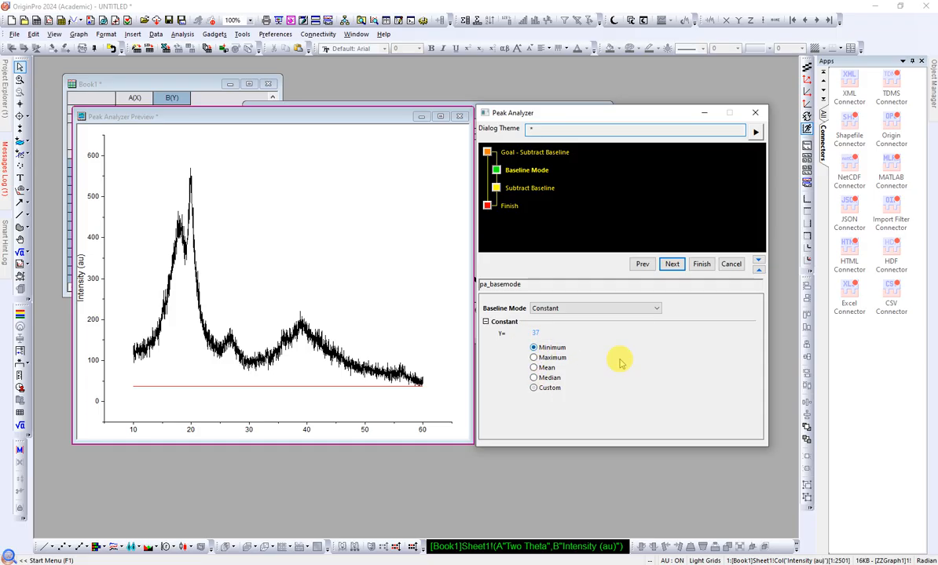
Step: Change the baseline mode to User Defined and review its anchor point settings against the preview curve
left_click(568, 309)
left_click(567, 325)
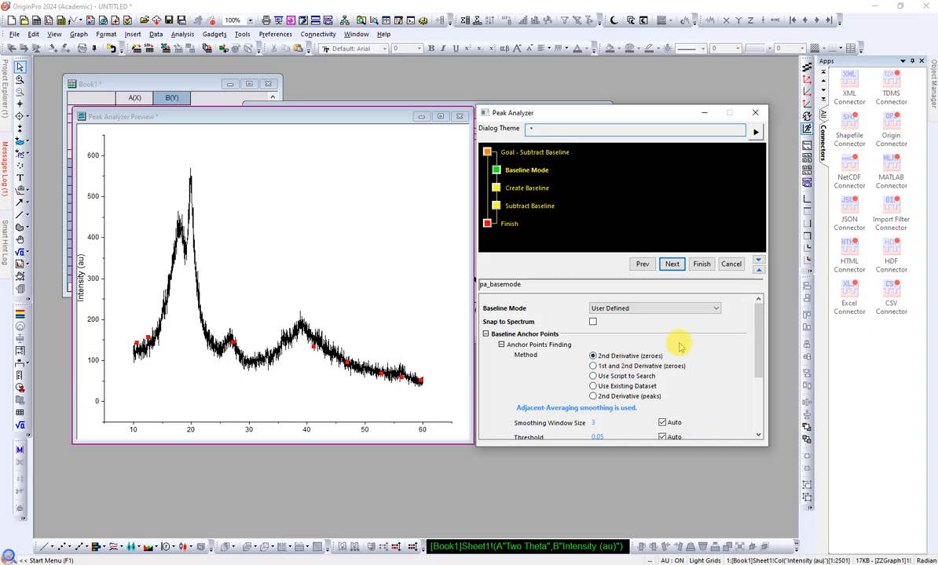
scroll(680, 365, "down", 4)
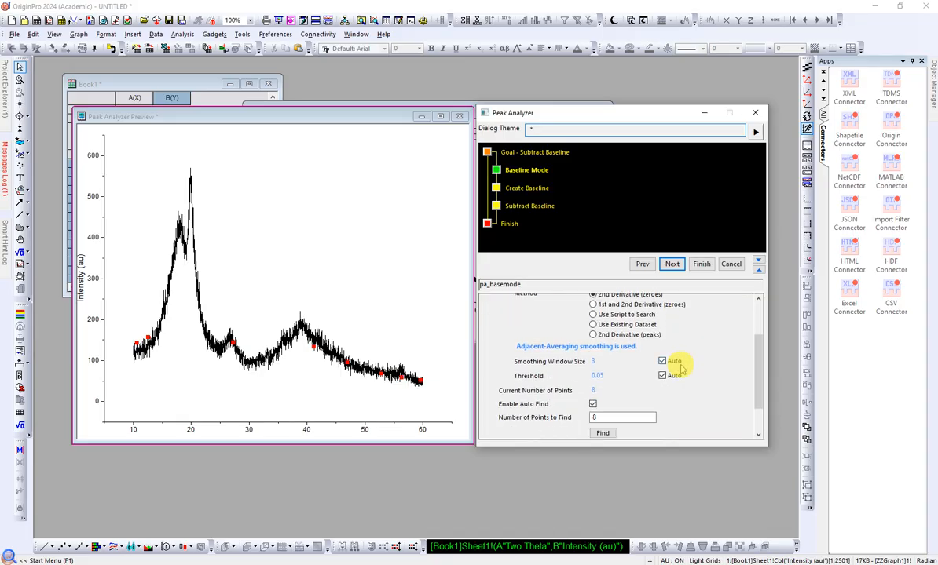
scroll(680, 367, "down", 1)
mouse_move(230, 343)
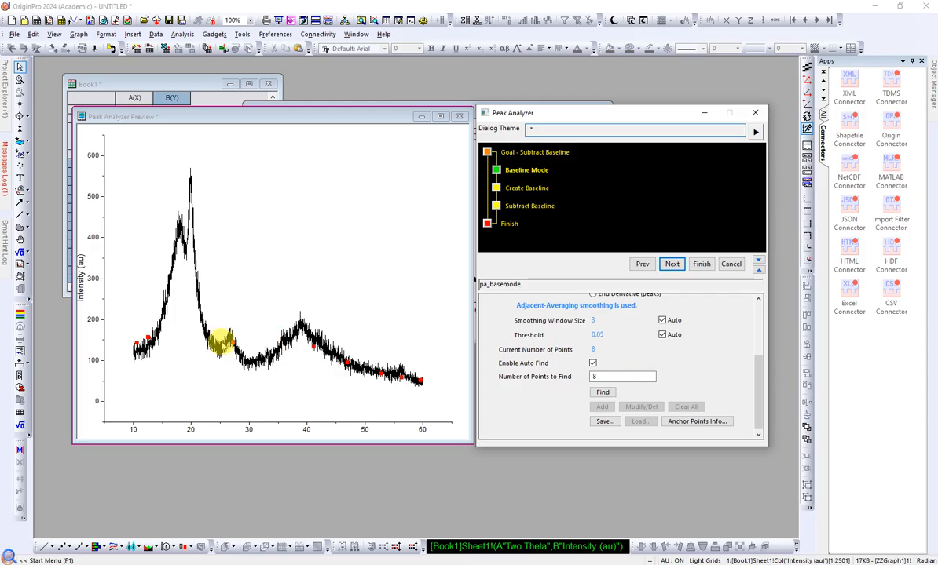
mouse_move(245, 372)
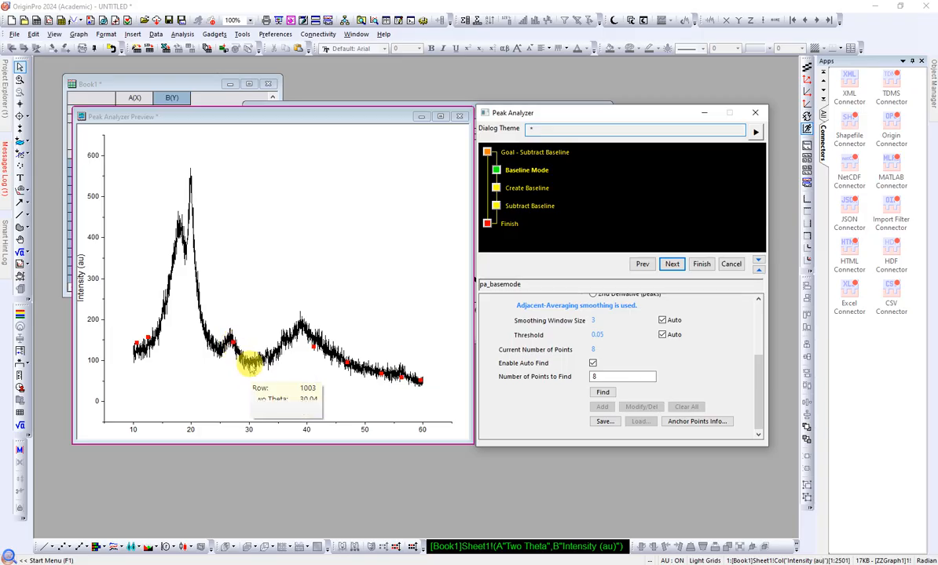
Step: Disable automatic anchor point finding and clear all existing baseline anchor points
left_click(593, 364)
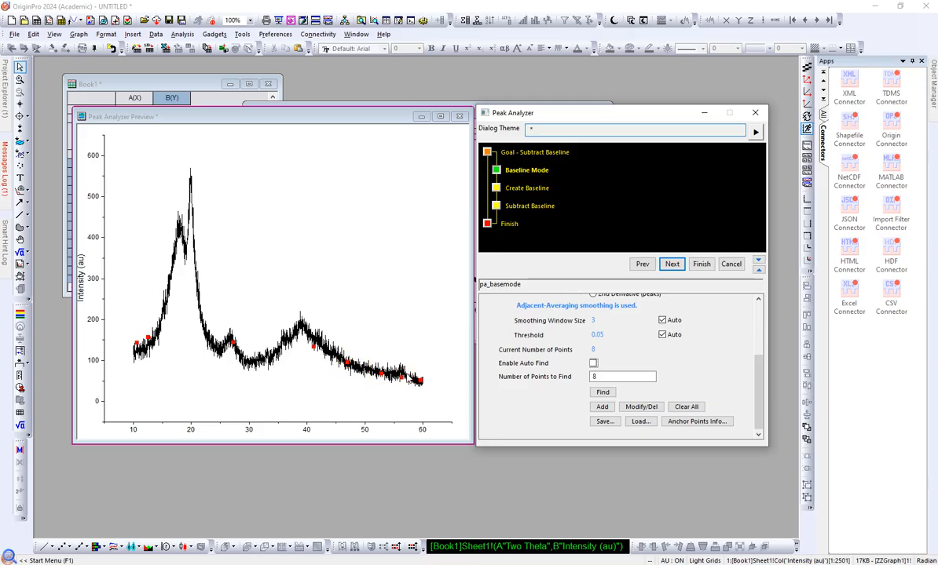
left_click(696, 407)
scroll(680, 350, "down", 1)
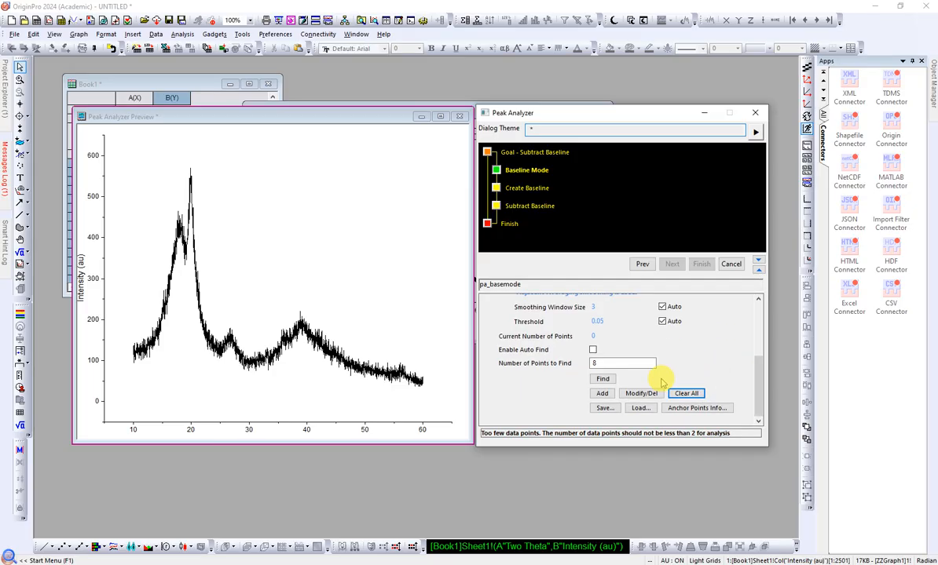
left_click(597, 362)
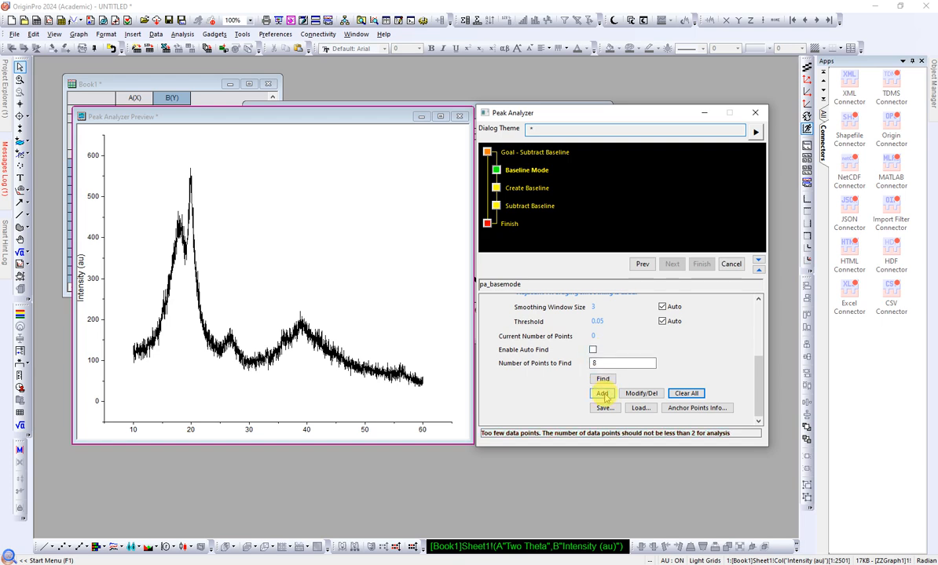
Step: Start adding baseline anchor points and place two under the curve before the main peak, at about 10 and 14 Two Theta
left_click(603, 393)
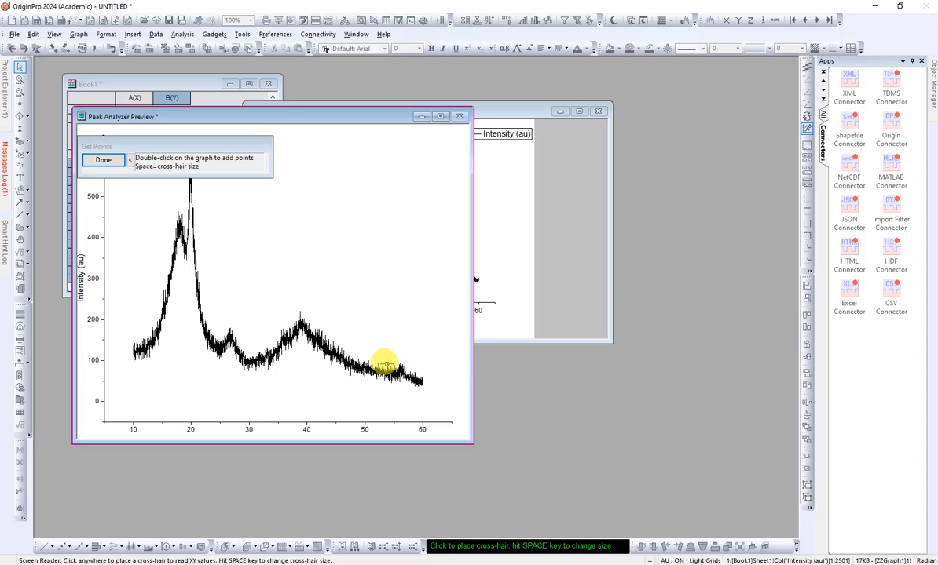
left_click(133, 358)
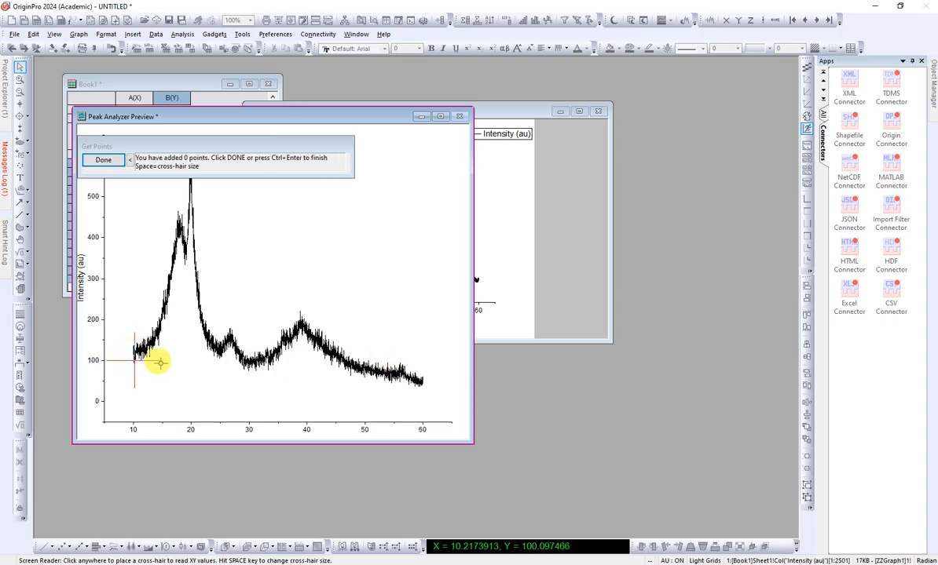
left_click(156, 347)
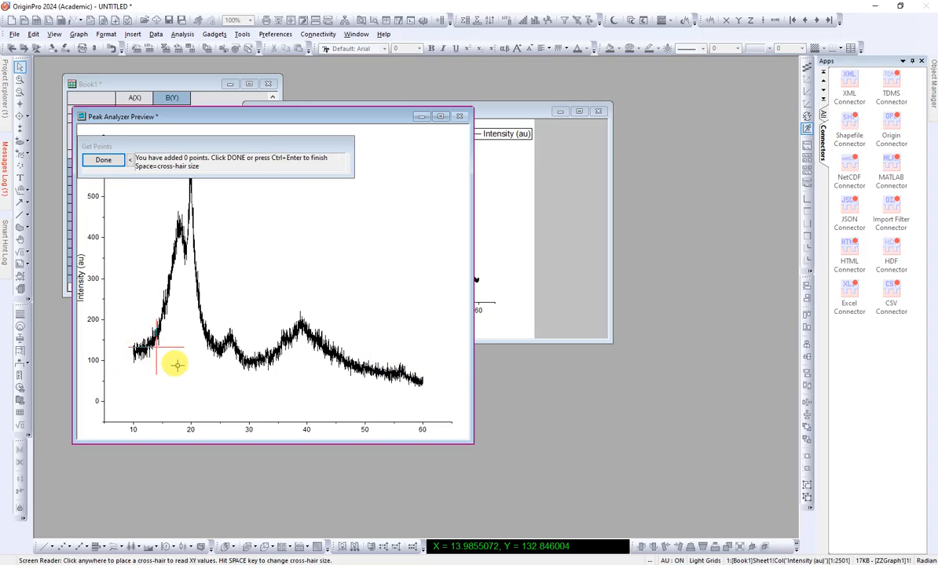
double_click(135, 360)
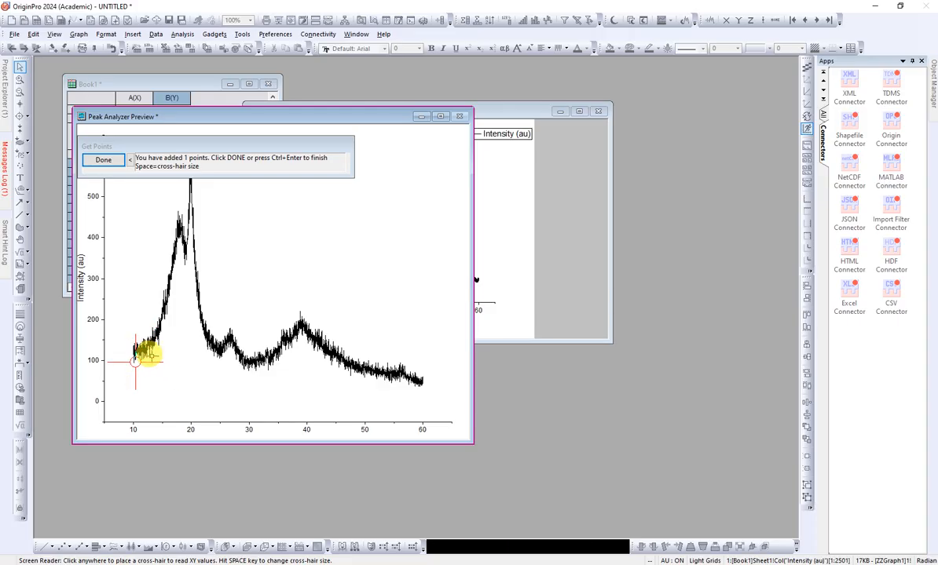
double_click(155, 346)
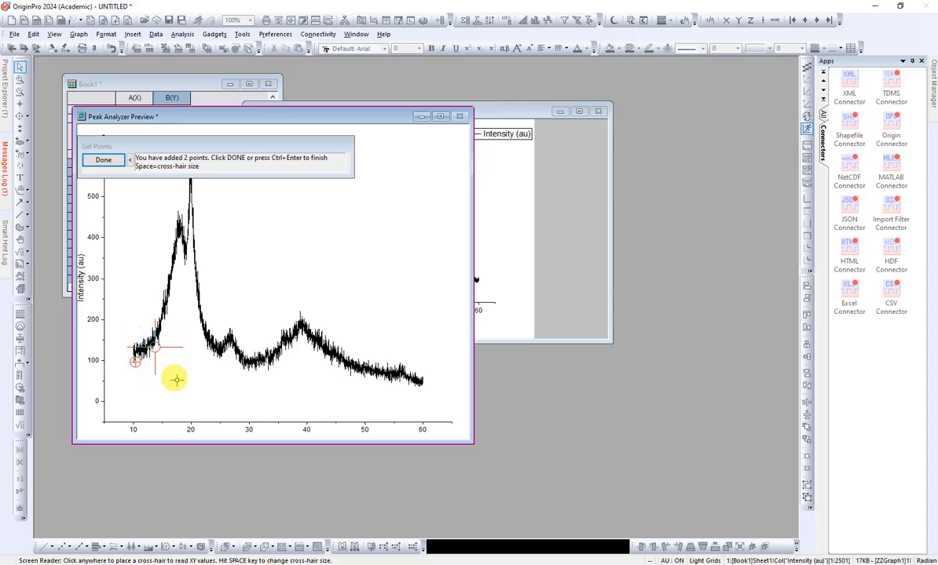
Step: Add five anchor points along the curve's lower edge between the main and broad peaks, at about 22, 24, 28.5, 31 and 34 Two Theta
left_click(202, 337)
double_click(202, 337)
left_click(213, 356)
double_click(214, 355)
double_click(239, 361)
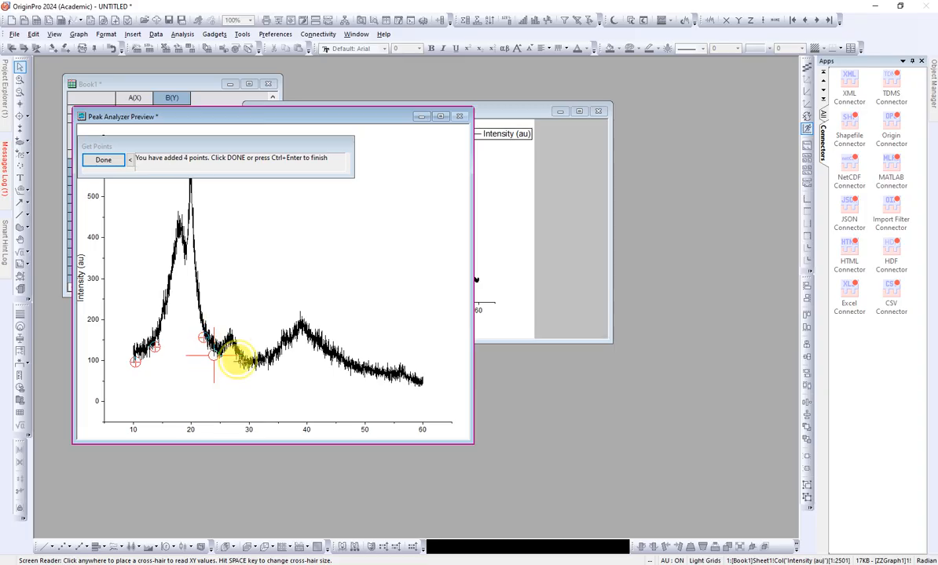
double_click(255, 368)
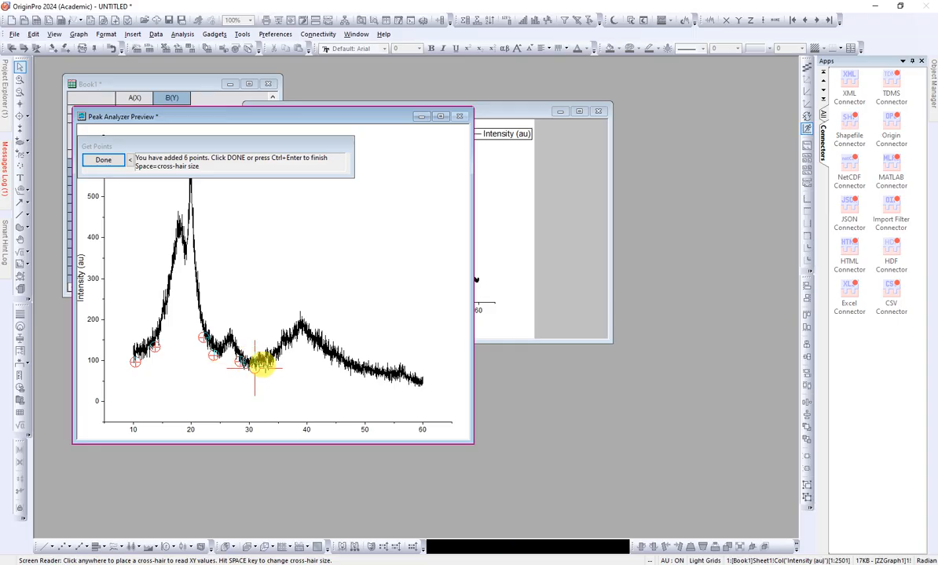
double_click(270, 363)
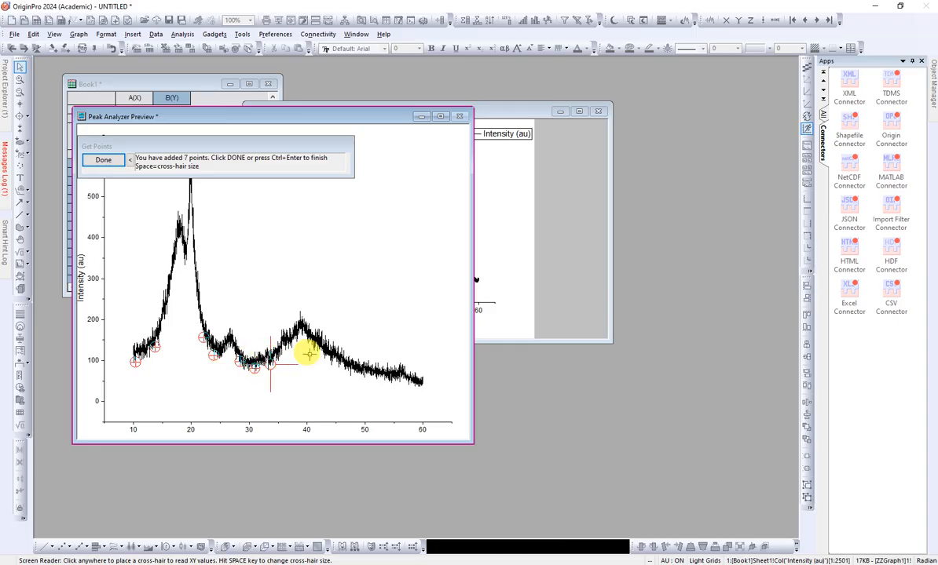
Step: Add four anchor points under the curve's tail at about 45, 50, 55 and 60 Two Theta, and finish adding points
double_click(337, 364)
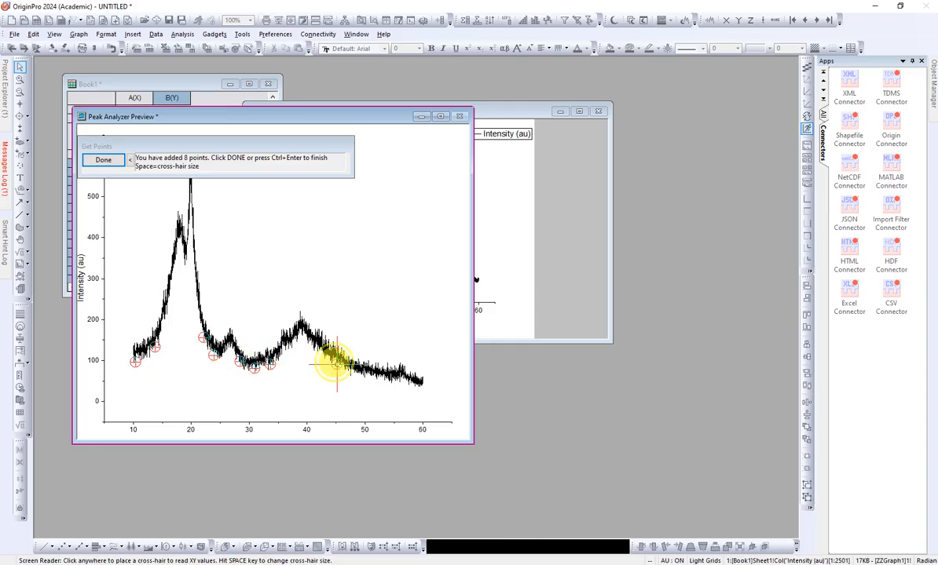
double_click(364, 376)
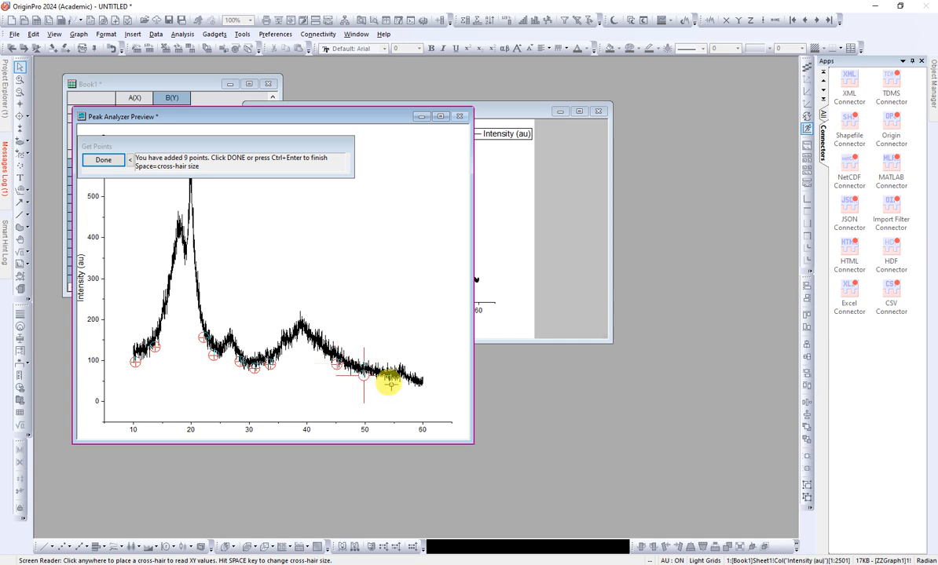
double_click(391, 381)
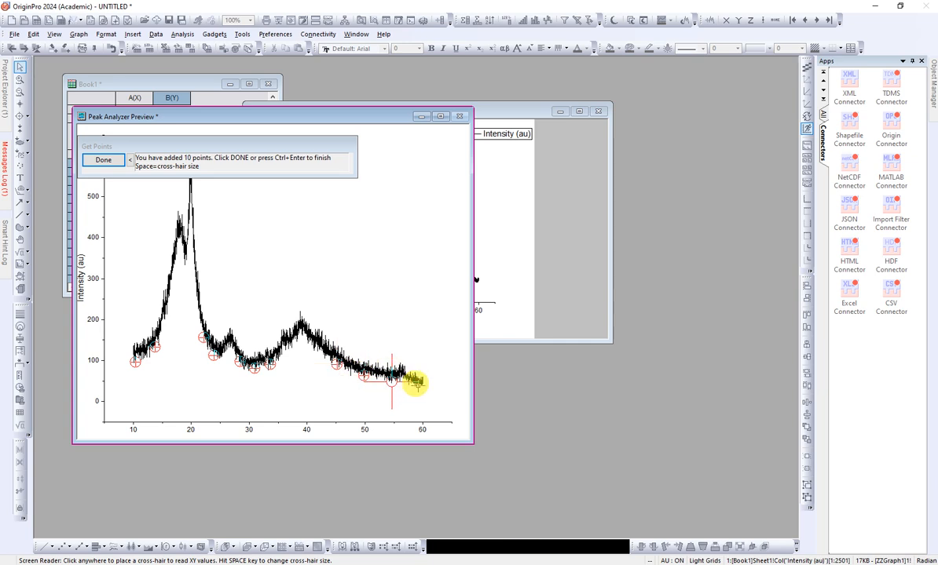
double_click(419, 384)
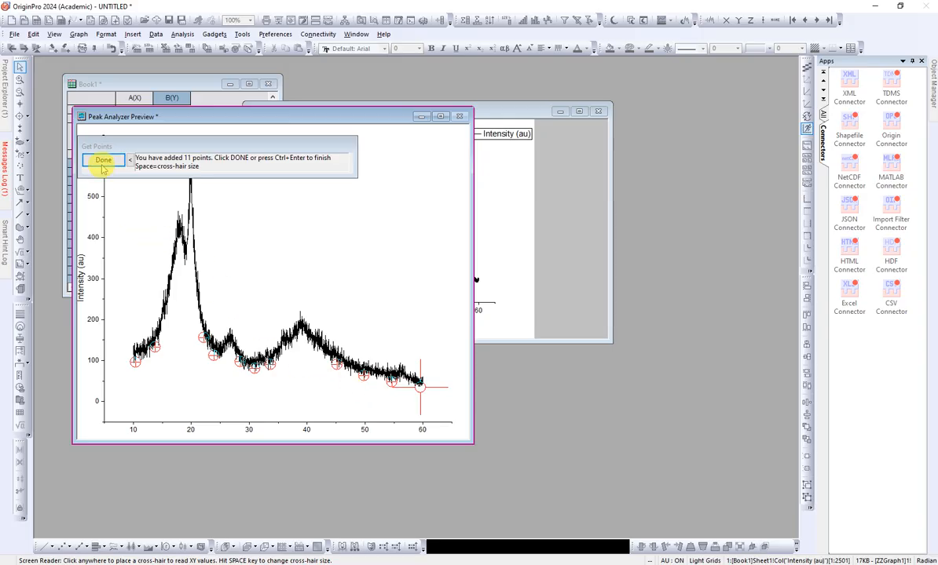
left_click(102, 163)
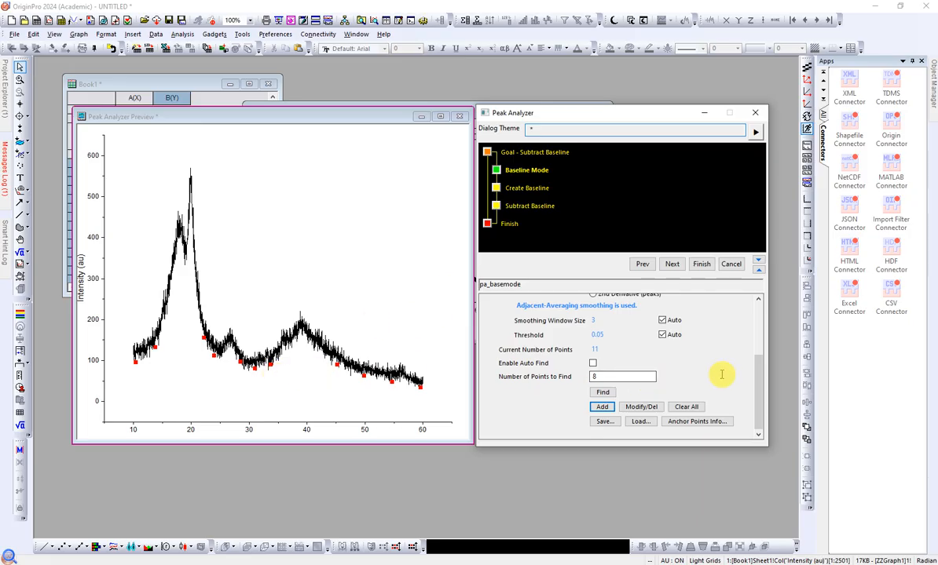
Step: Review the anchor point settings and proceed to the Create Baseline page
scroll(706, 364, "up", 2)
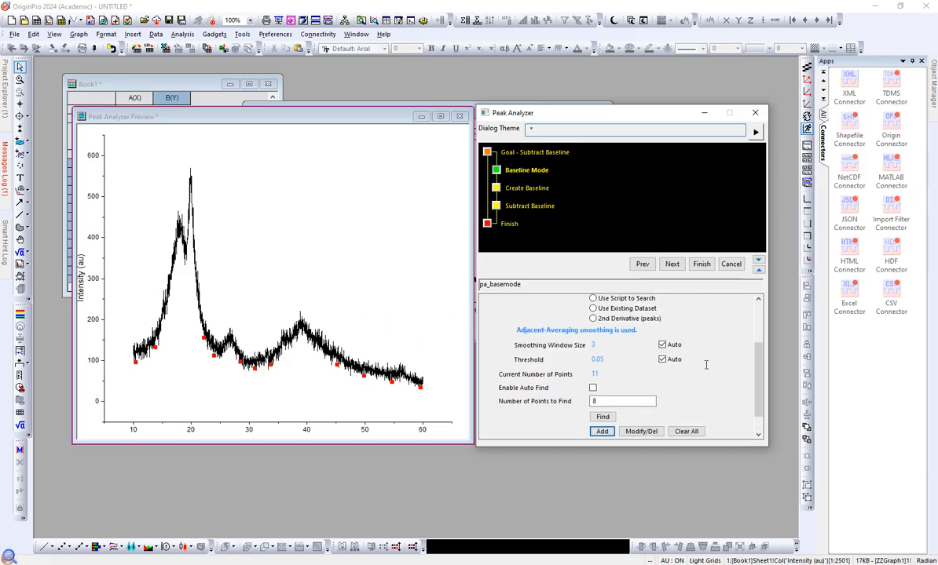
scroll(724, 359, "down", 2)
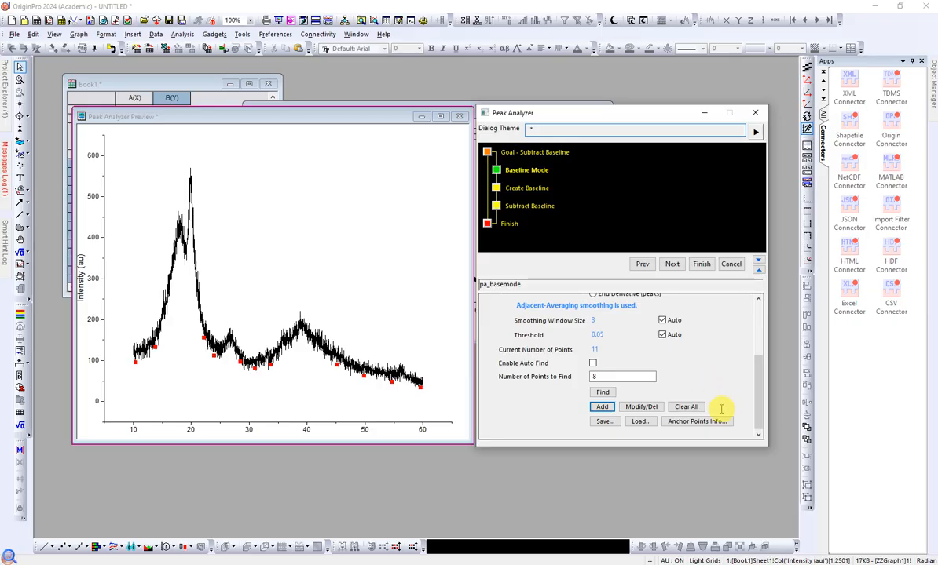
scroll(710, 337, "up", 1)
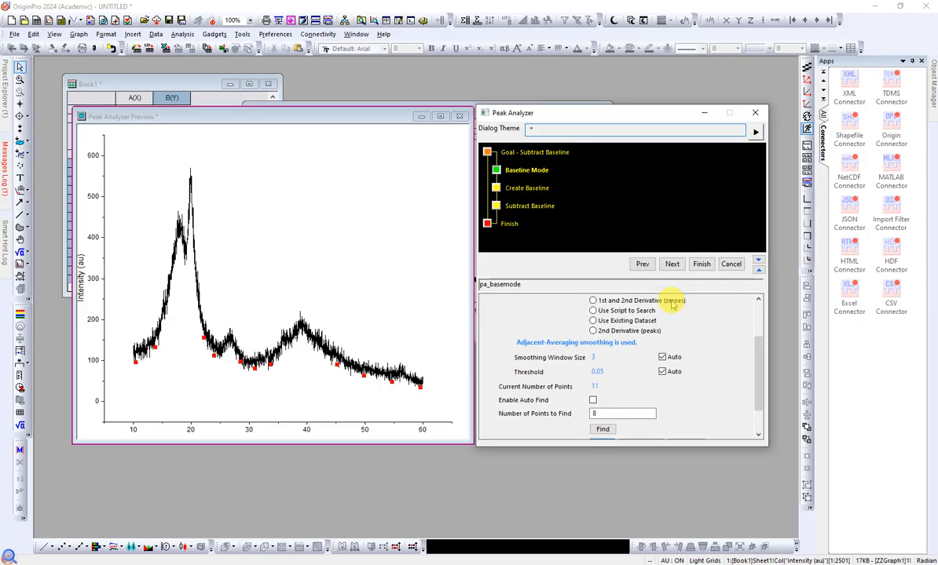
left_click(671, 264)
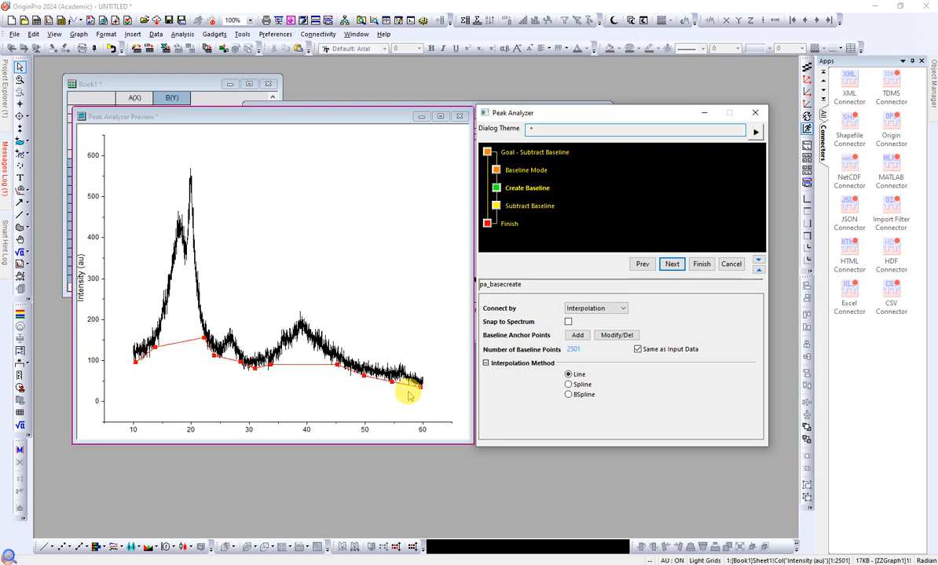
Step: Compare the Spline, BSpline and Line interpolation methods on the preview and set the baseline to BSpline
left_click(569, 385)
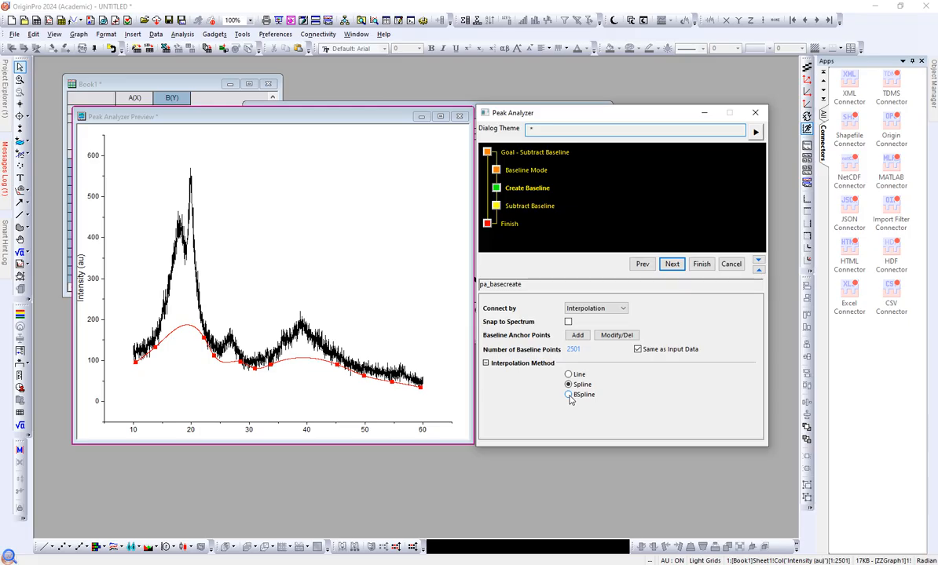
left_click(569, 396)
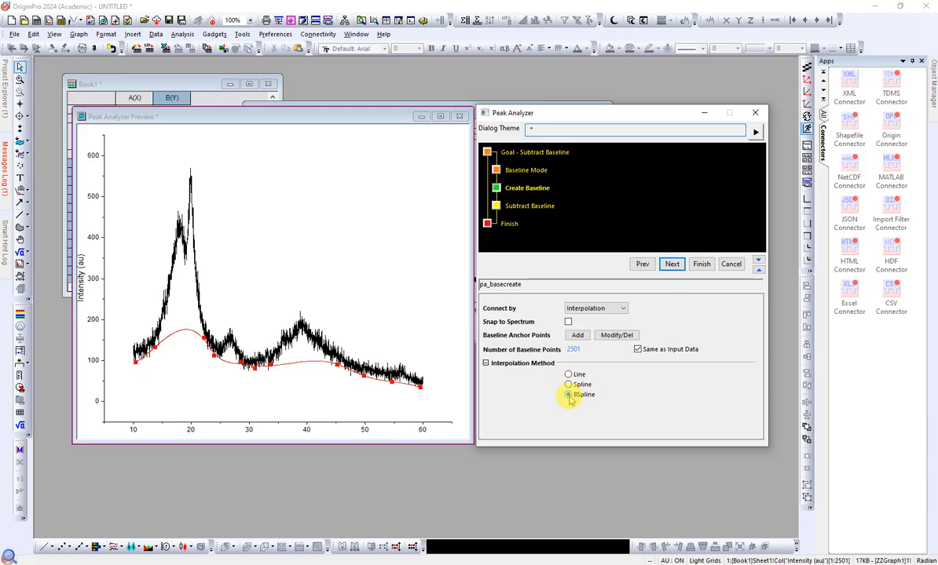
left_click(569, 375)
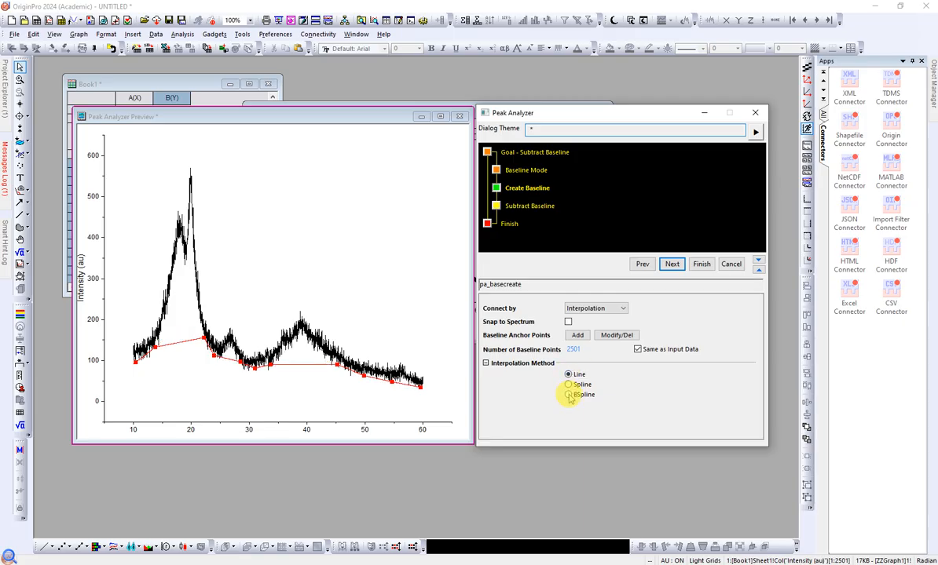
left_click(568, 396)
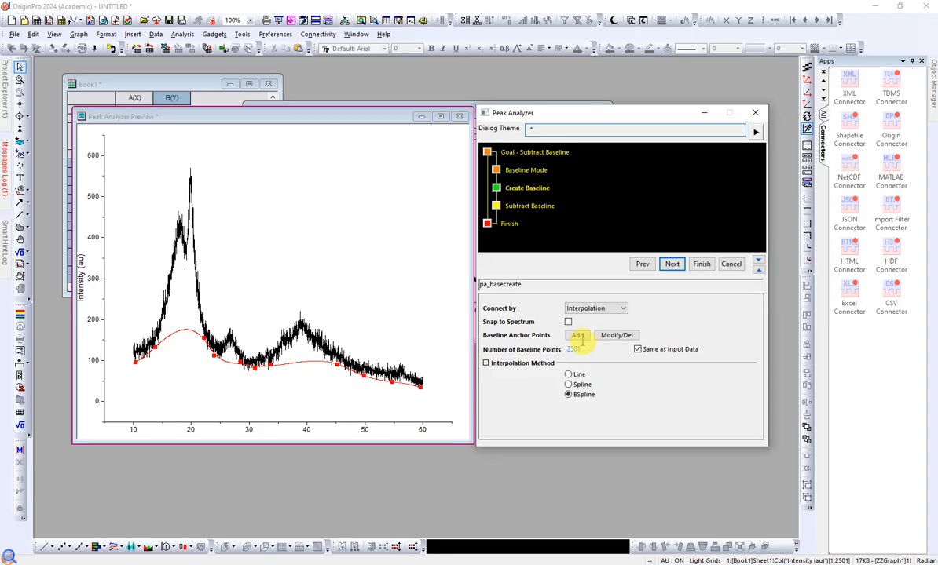
Step: Proceed to the Subtract Baseline page and finish the analysis with new columns as output for the subtracted data and baseline
left_click(672, 265)
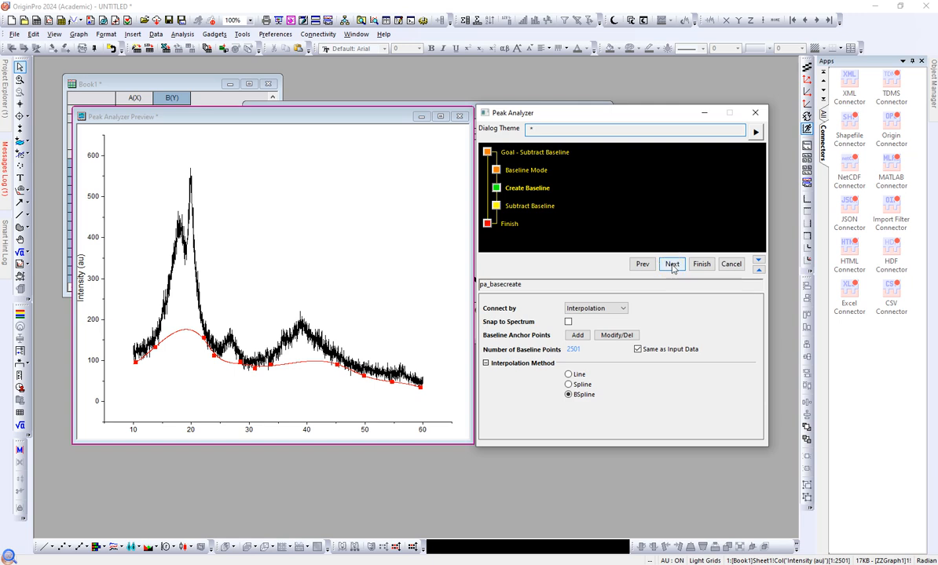
left_click(672, 264)
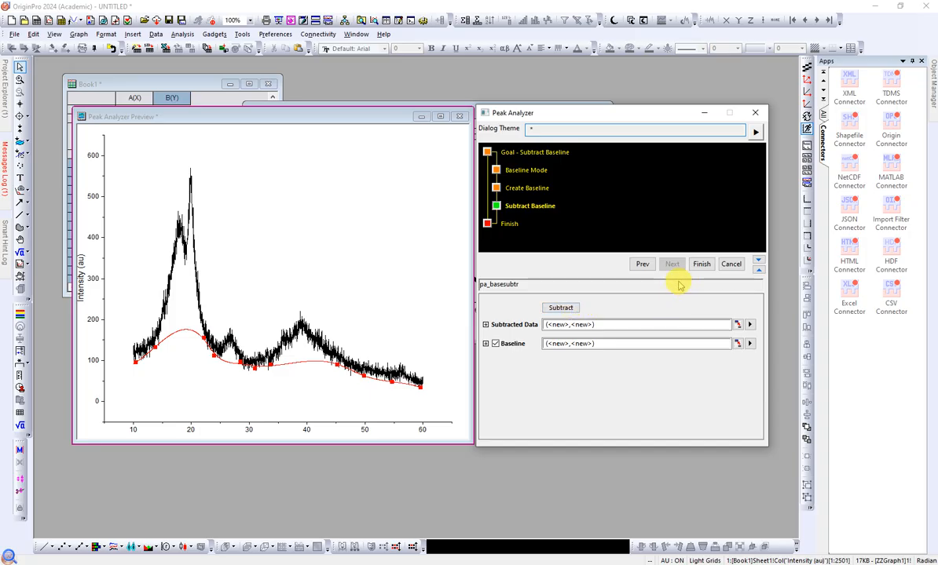
left_click(701, 264)
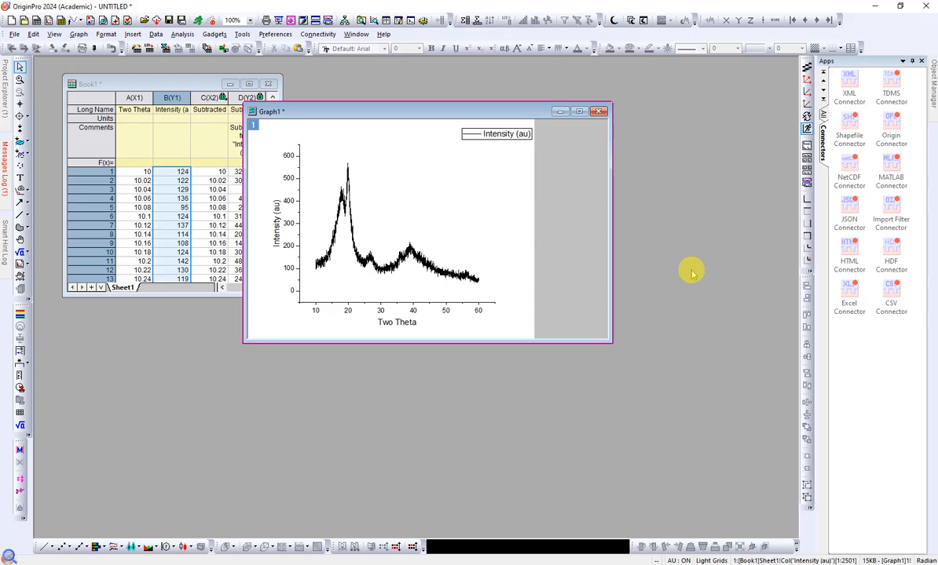
Step: Move the Intensity graph off the Book1 worksheet and enlarge the worksheet window to expose all subtracted data and baseline columns
left_click_drag(406, 111, 459, 84)
left_click_drag(279, 295, 430, 310)
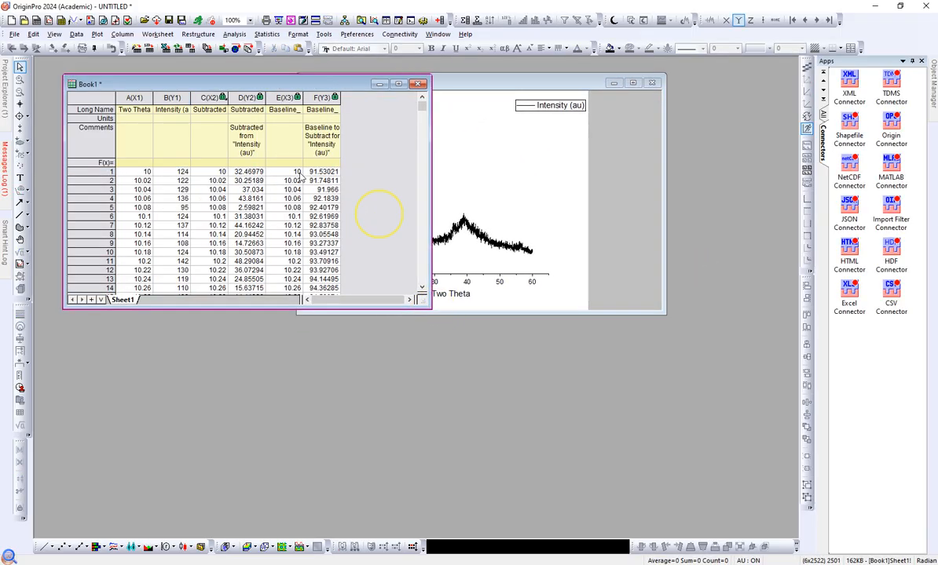
Step: Plot the subtracted data columns C(X2) and D(Y2) as a line graph
left_click(247, 98)
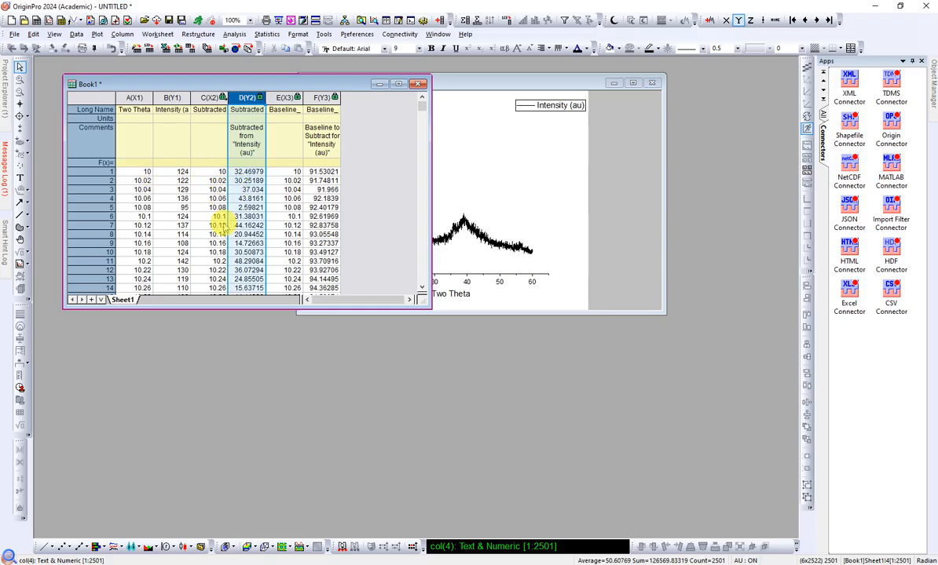
left_click(377, 172)
left_click_drag(247, 97, 209, 97)
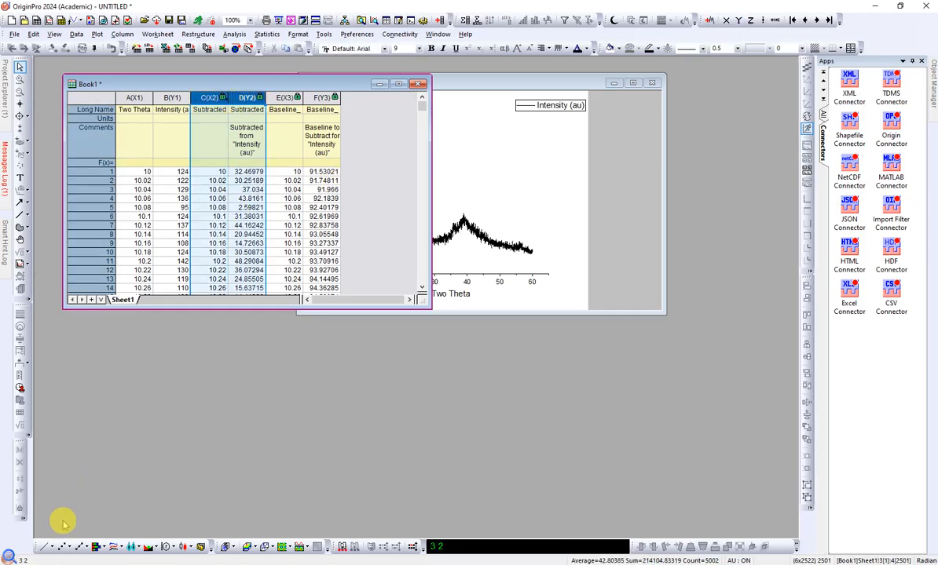
left_click(43, 547)
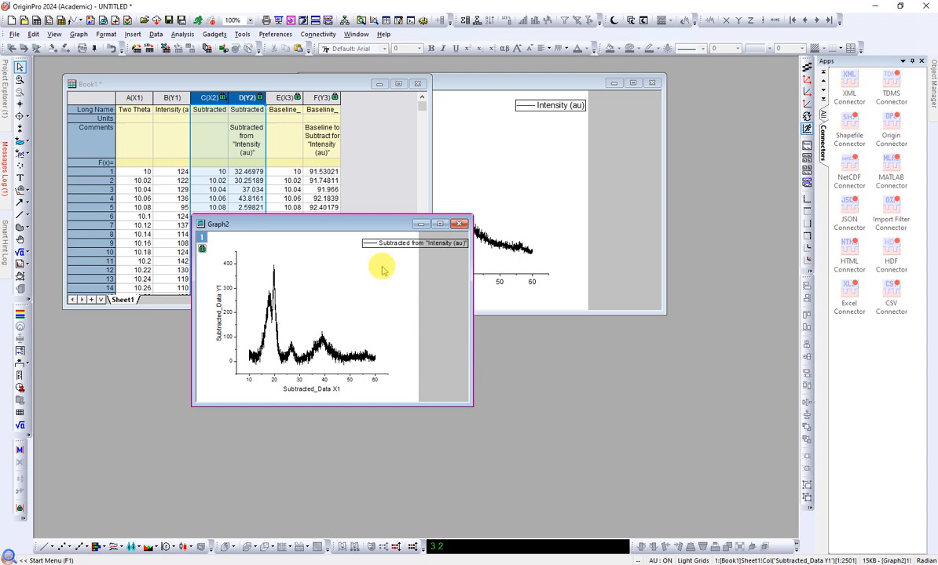
Step: Arrange the original and baseline-subtracted graphs next to each other and enlarge the subtracted graph to match the original's height
left_click_drag(369, 223, 518, 277)
left_click_drag(502, 80, 252, 204)
left_click_drag(446, 273, 444, 198)
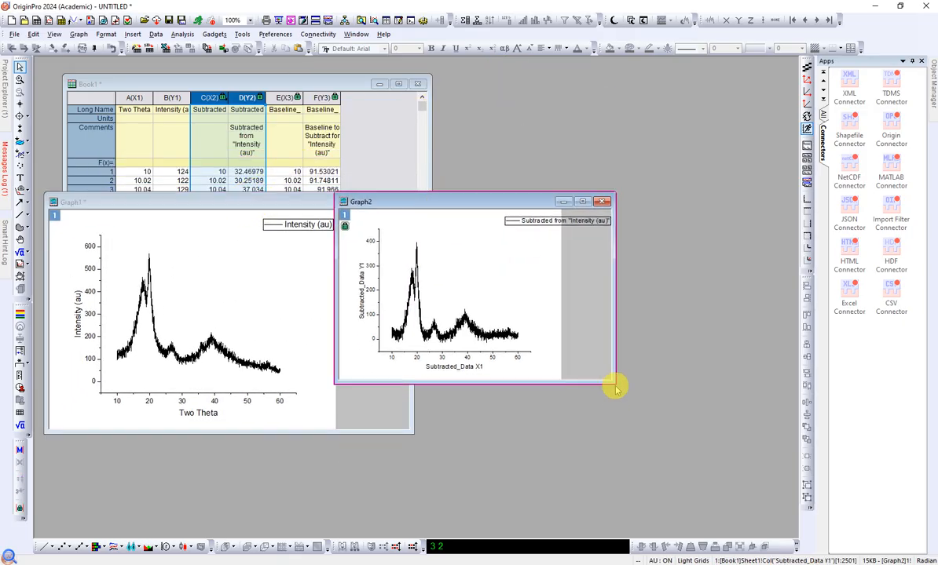
left_click_drag(616, 385, 676, 436)
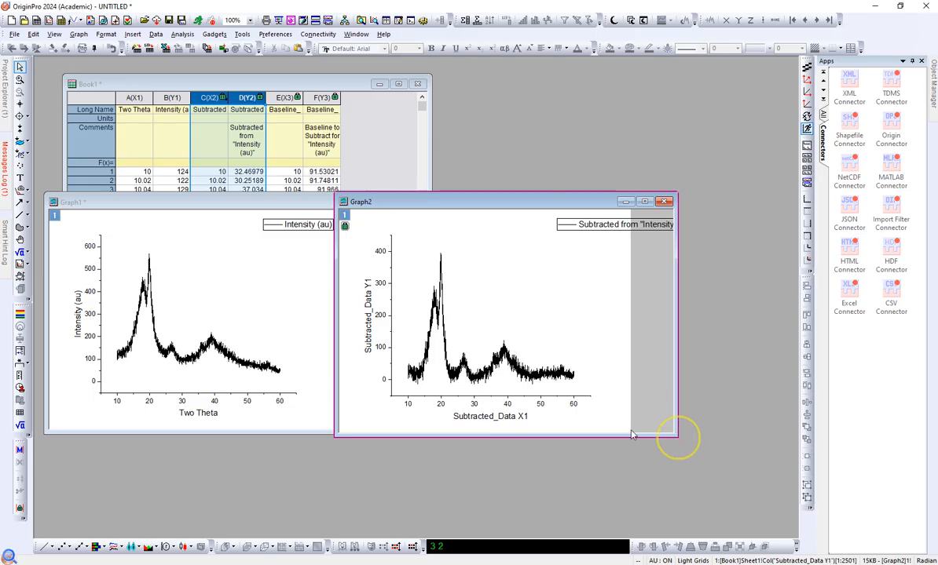